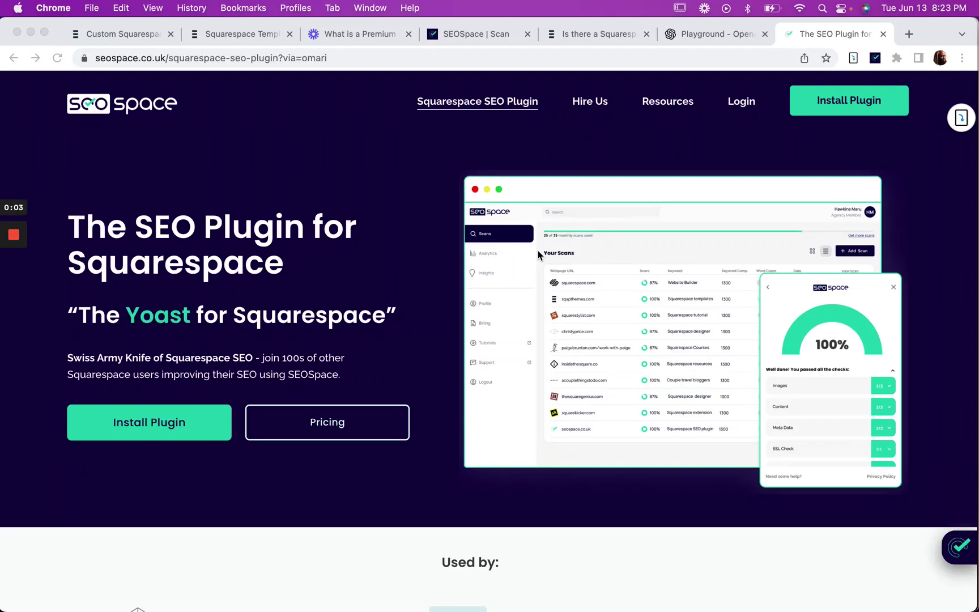
Step: Open the SEOSpace app's Scan dashboard showing the previous sqspthemes.com scan at 36%
click(824, 105)
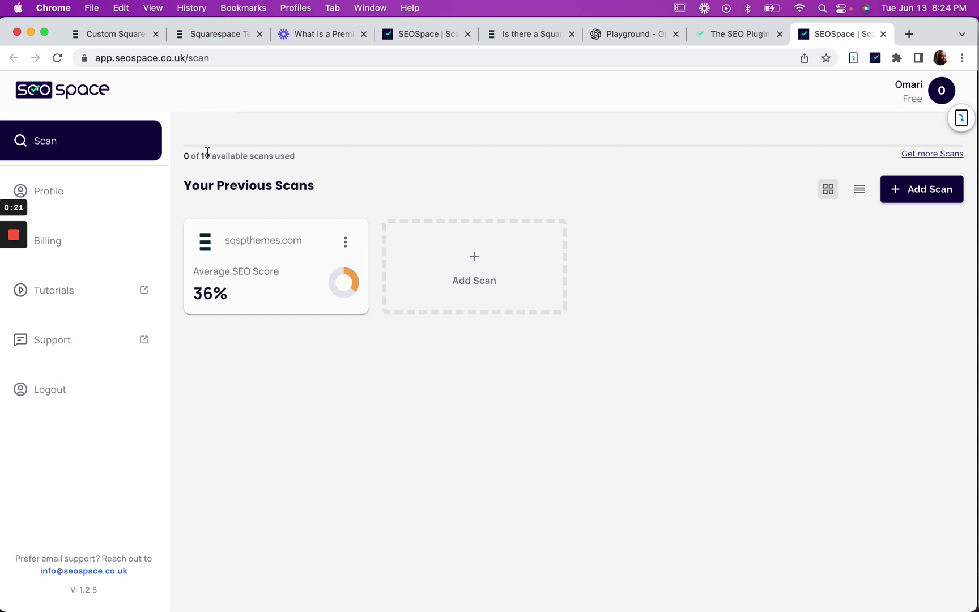
Step: Show the sqspthemes.com page scans (homepage 57%, blog page 14%) and switch to the sqspthemes.com tab
click(278, 290)
scroll(433, 453, down, 1)
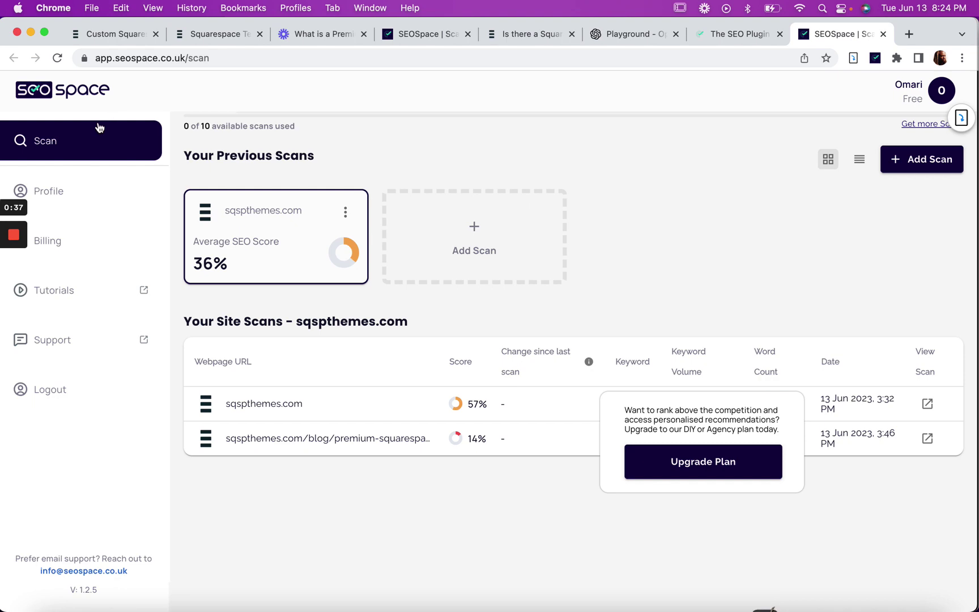
click(108, 31)
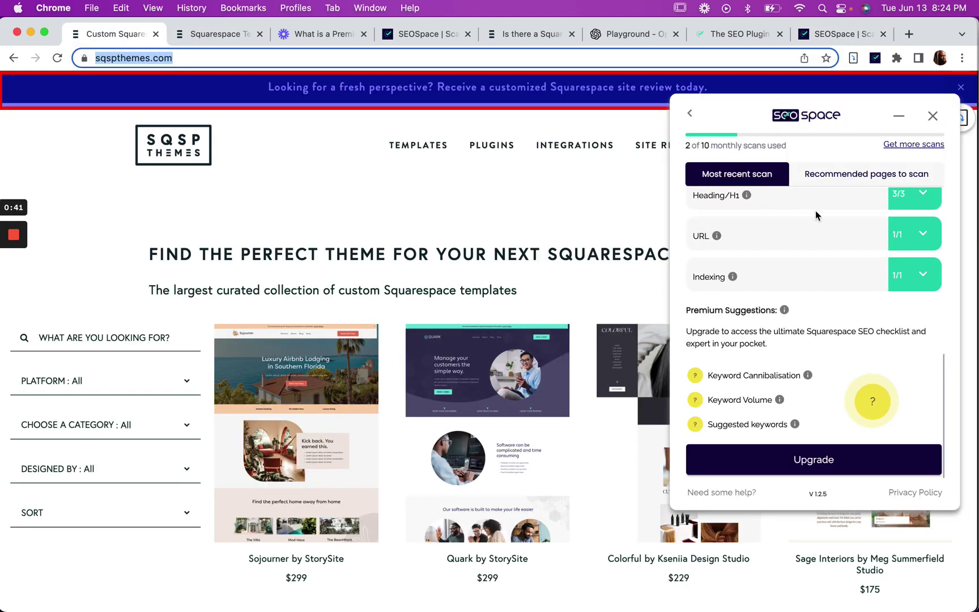
Step: Return to the top of the panel and view recommended pages, including premium-squarespace-templates at 14%
scroll(824, 295, up, 10)
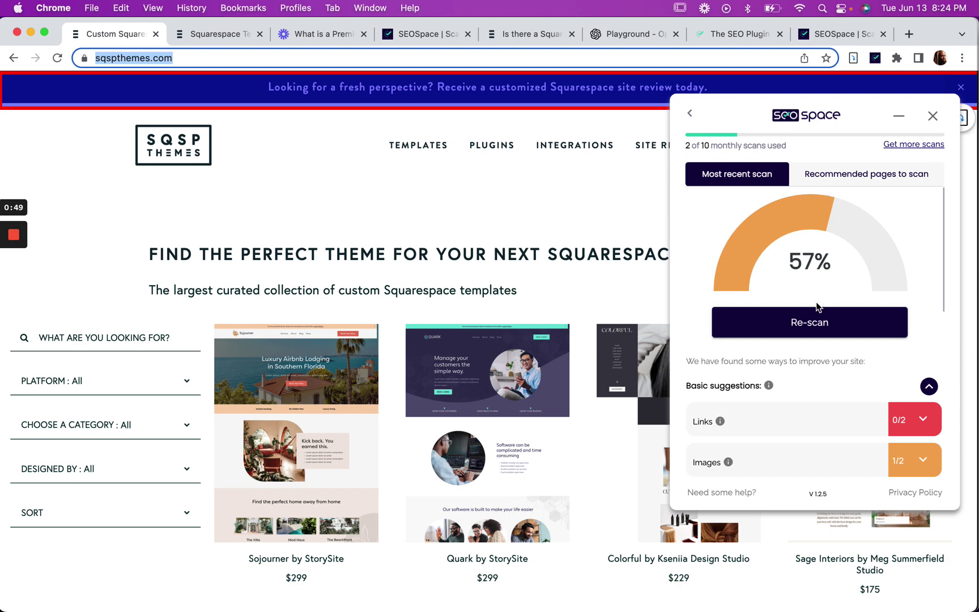
click(835, 176)
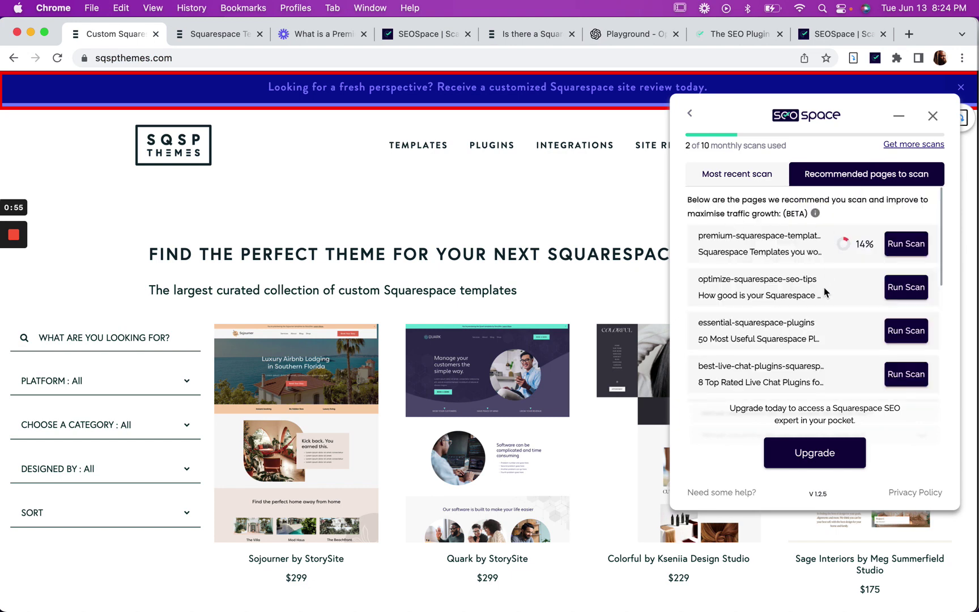
scroll(821, 322, down, 5)
scroll(822, 322, up, 5)
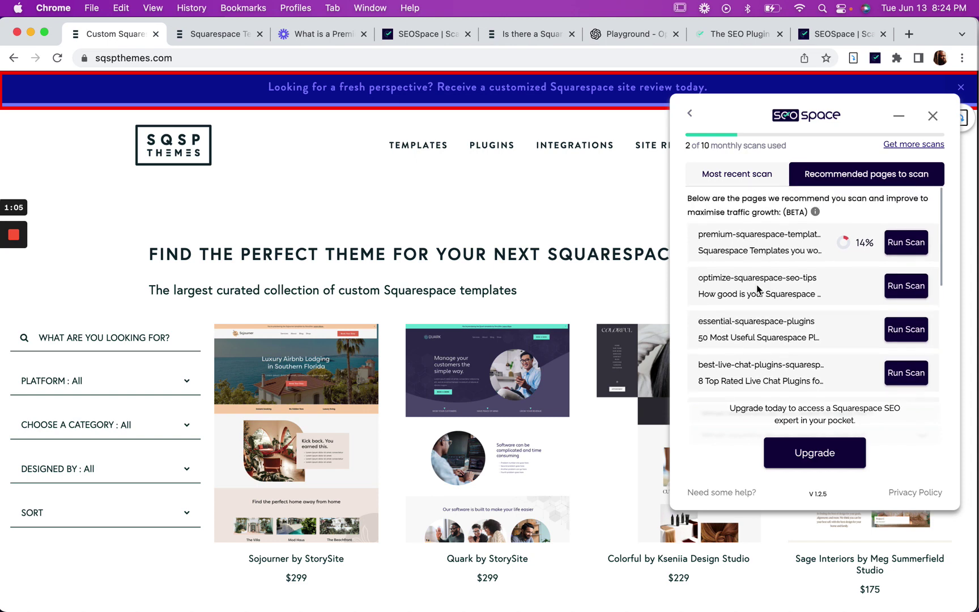
scroll(762, 309, down, 5)
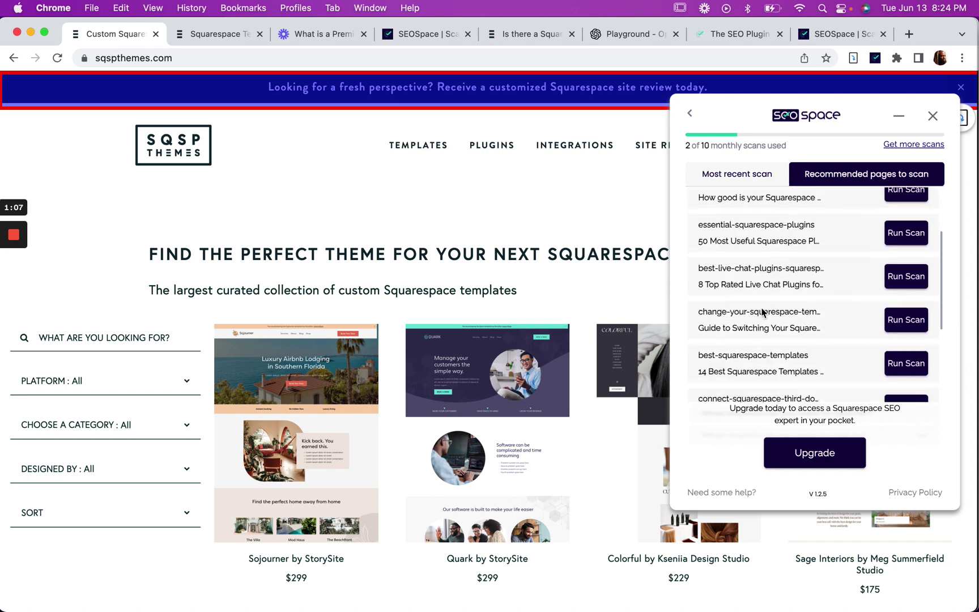
scroll(762, 309, down, 6)
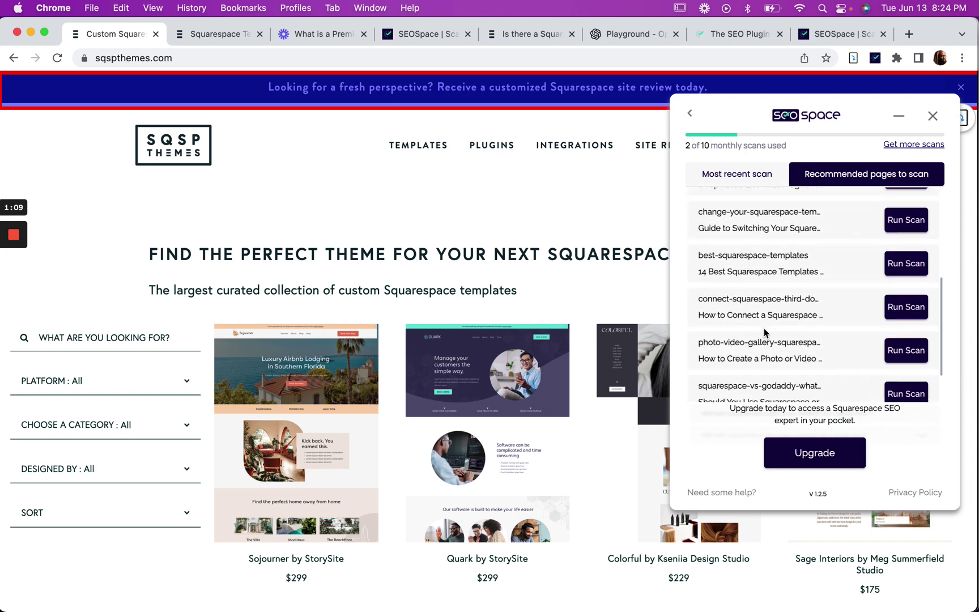
scroll(764, 329, up, 10)
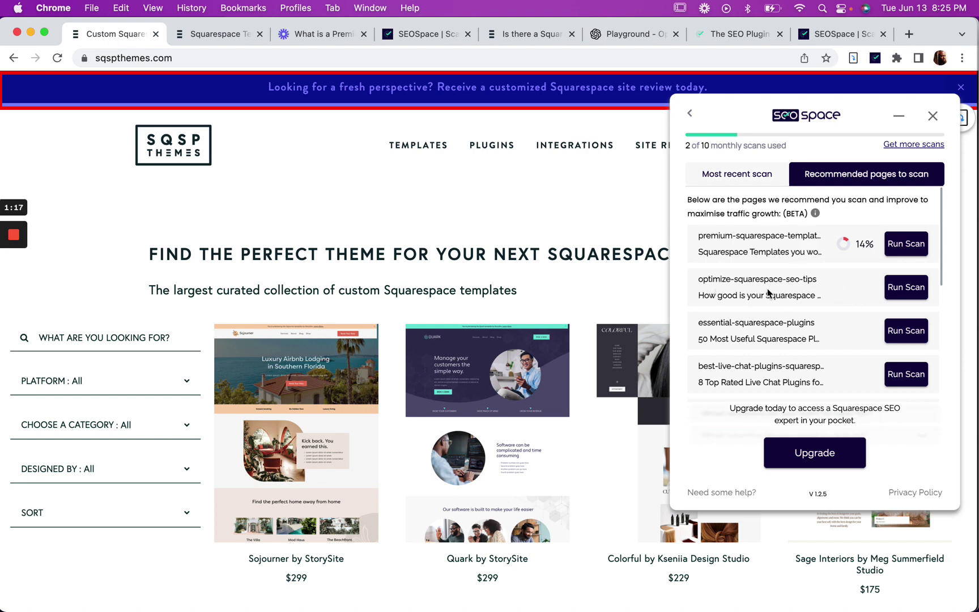
scroll(774, 292, down, 1)
scroll(805, 288, up, 1)
Step: Go back to the panel's start view and run a new basic scan of the page
click(725, 179)
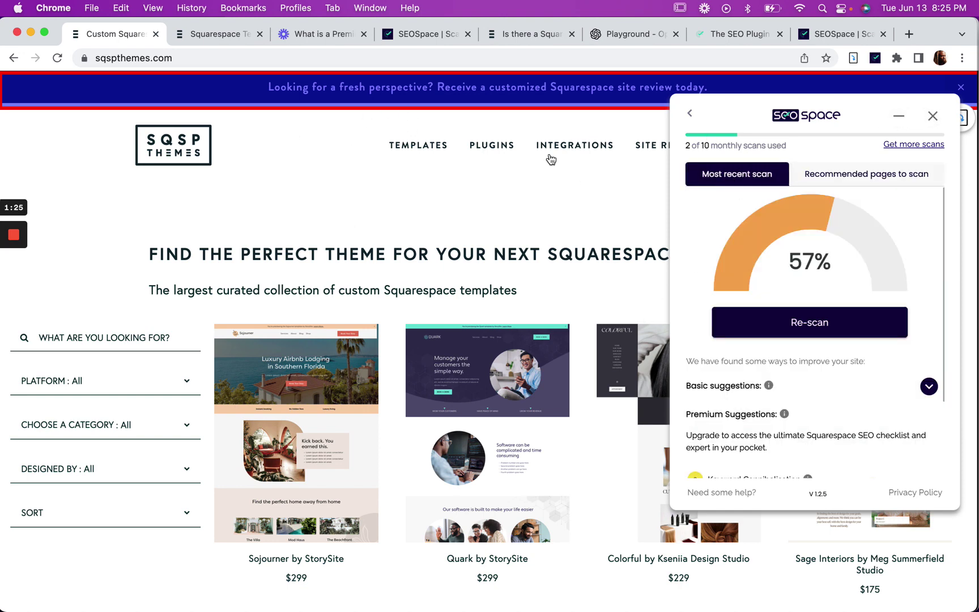
click(688, 117)
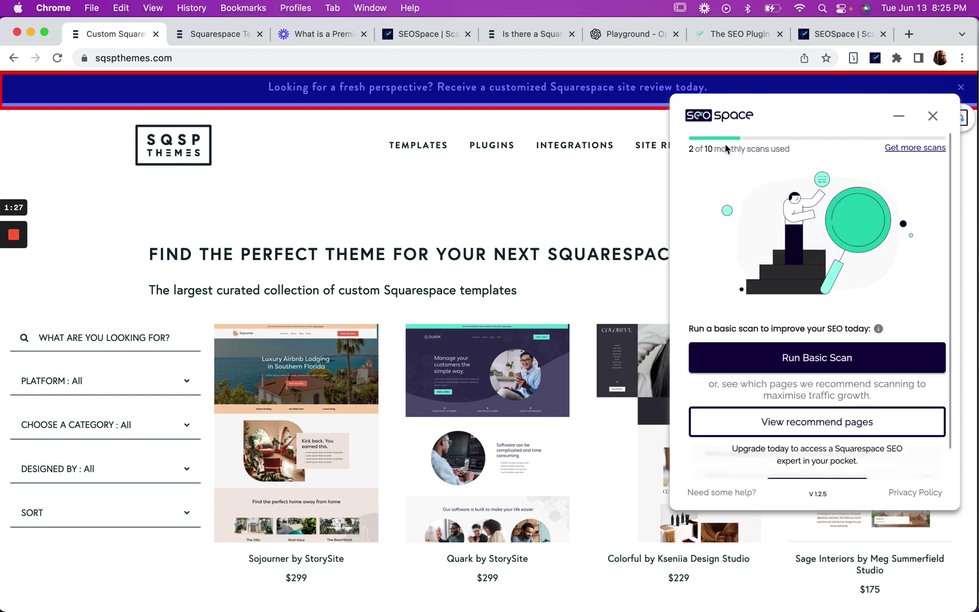
click(795, 363)
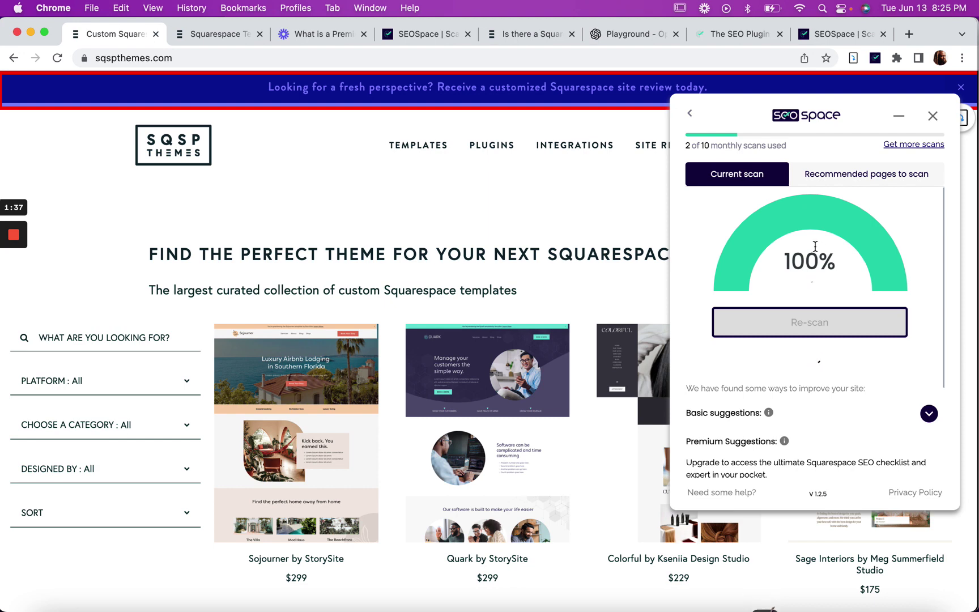
Step: Expand Basic suggestions to show Links 0/2, Images 1/2, Meta Description 1/2, Heading/H1 3/3, Security 1/1
mouse_move(769, 412)
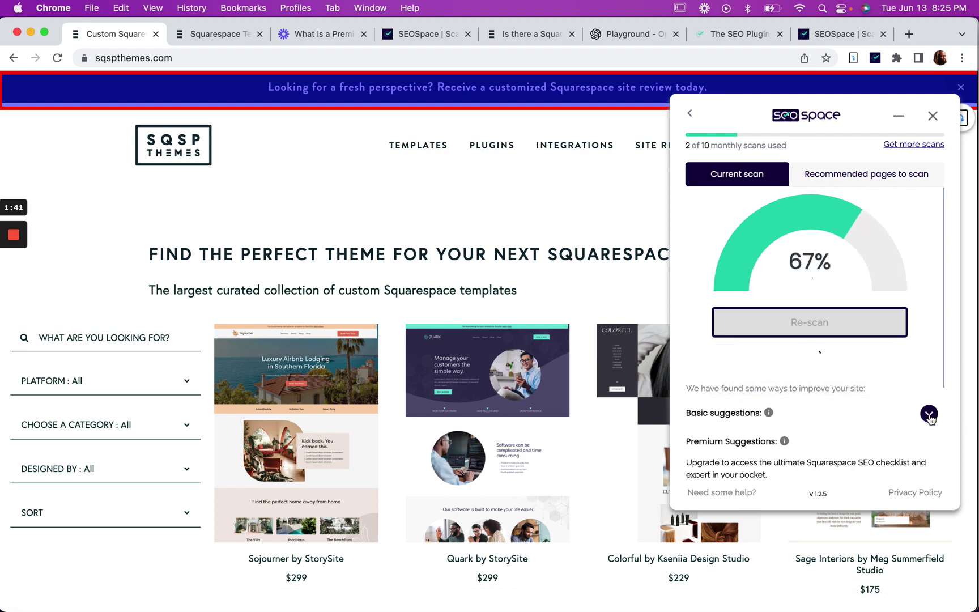
scroll(929, 417, down, 2)
click(929, 338)
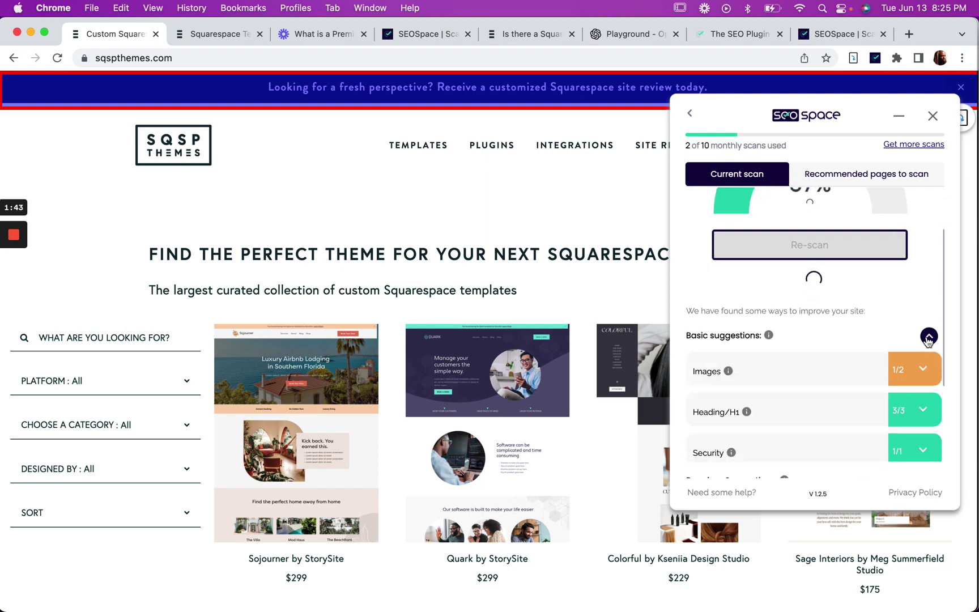
scroll(843, 344, down, 2)
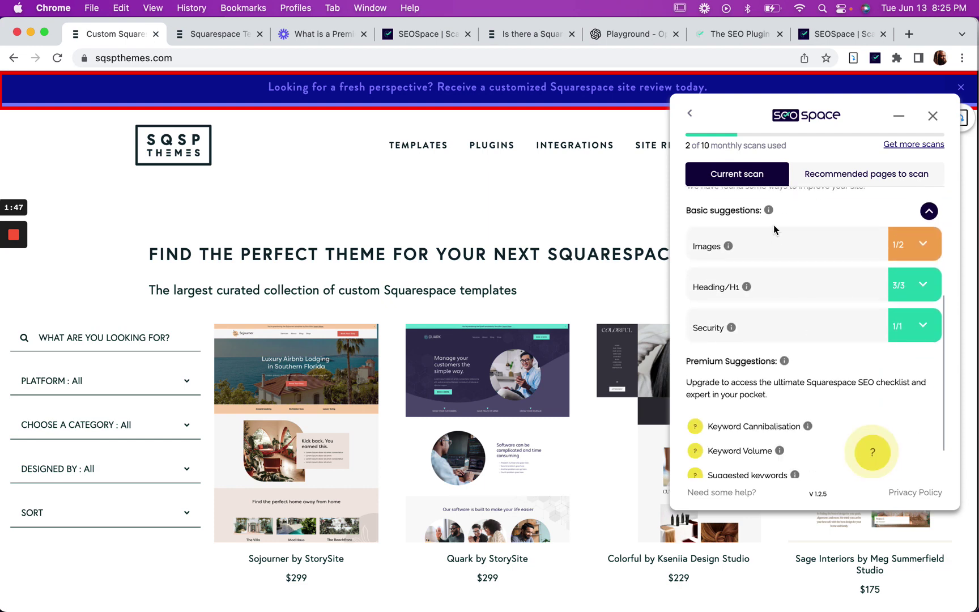
scroll(792, 243, up, 4)
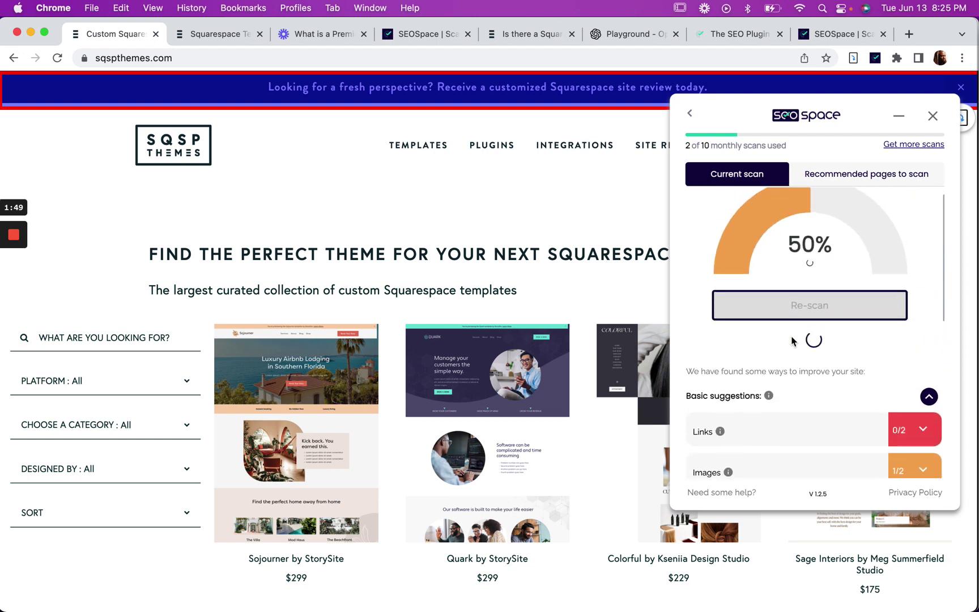
scroll(789, 345, down, 3)
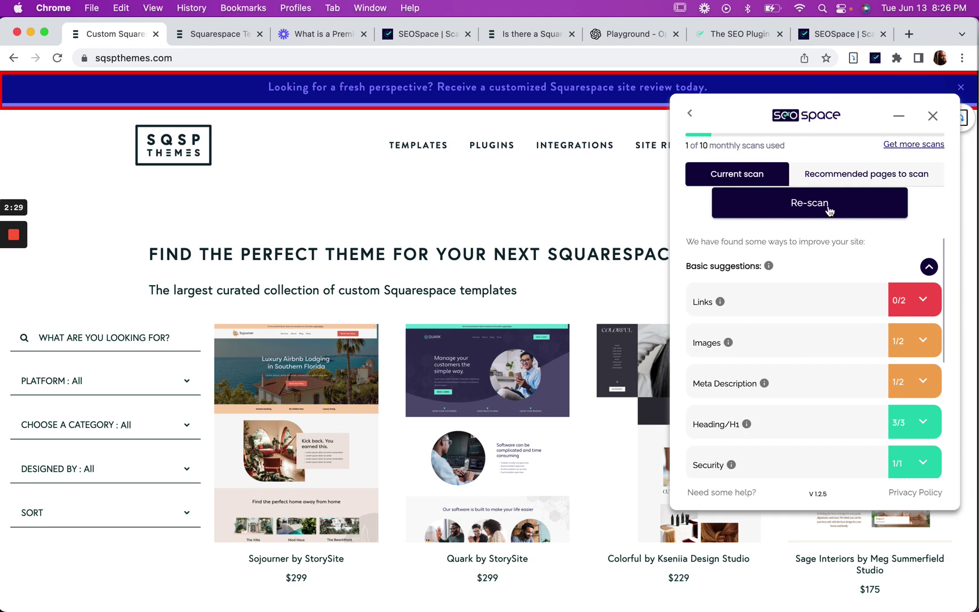
Step: Expand the Links check and locate the first and third of the 3 broken links on the page
click(923, 302)
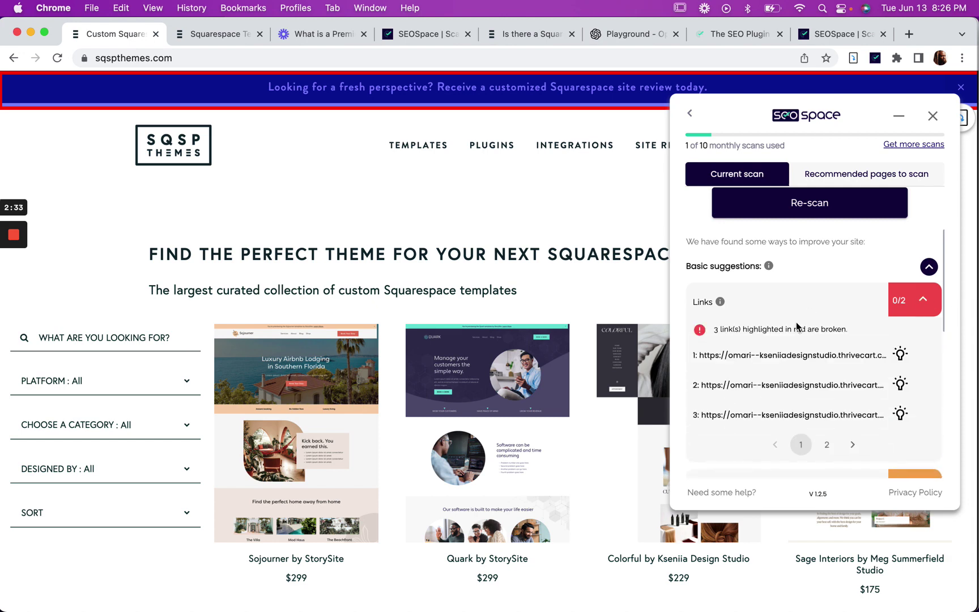
scroll(800, 343, down, 2)
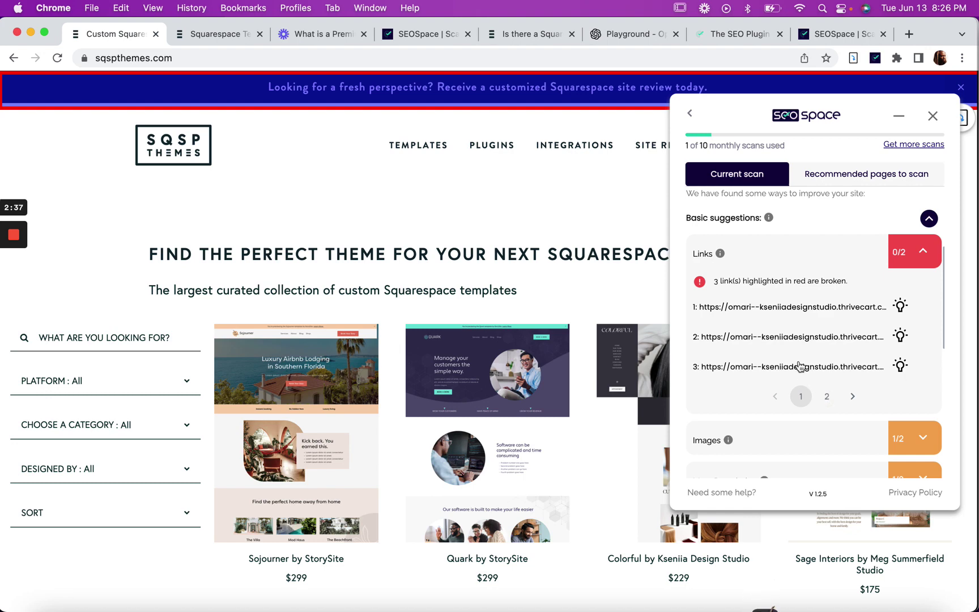
mouse_move(770, 219)
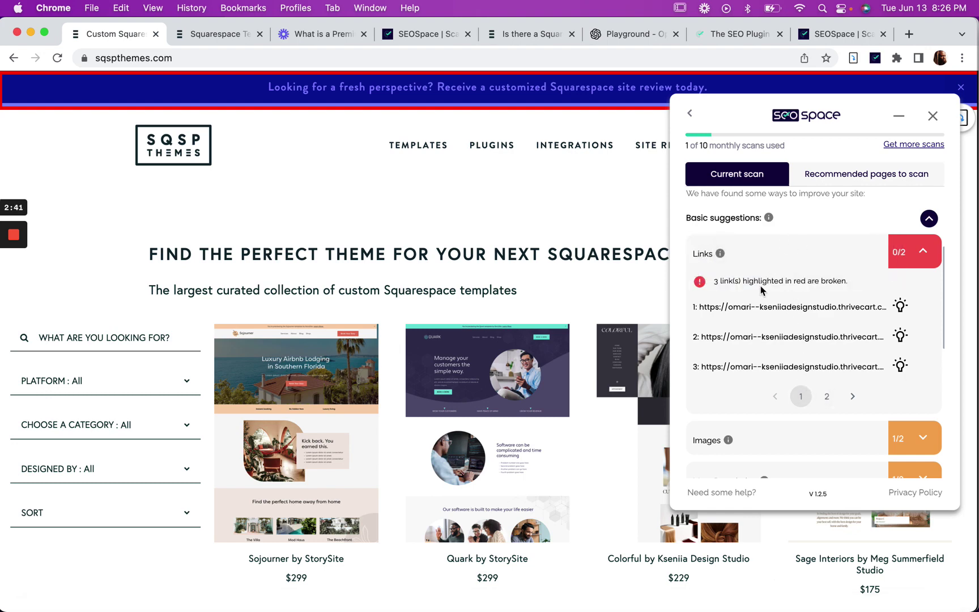
click(775, 313)
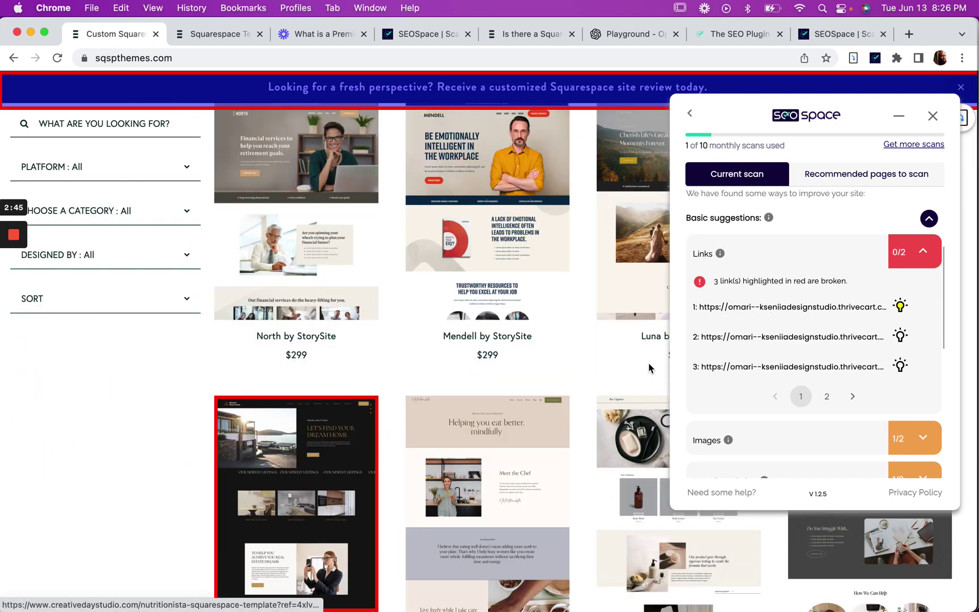
click(786, 366)
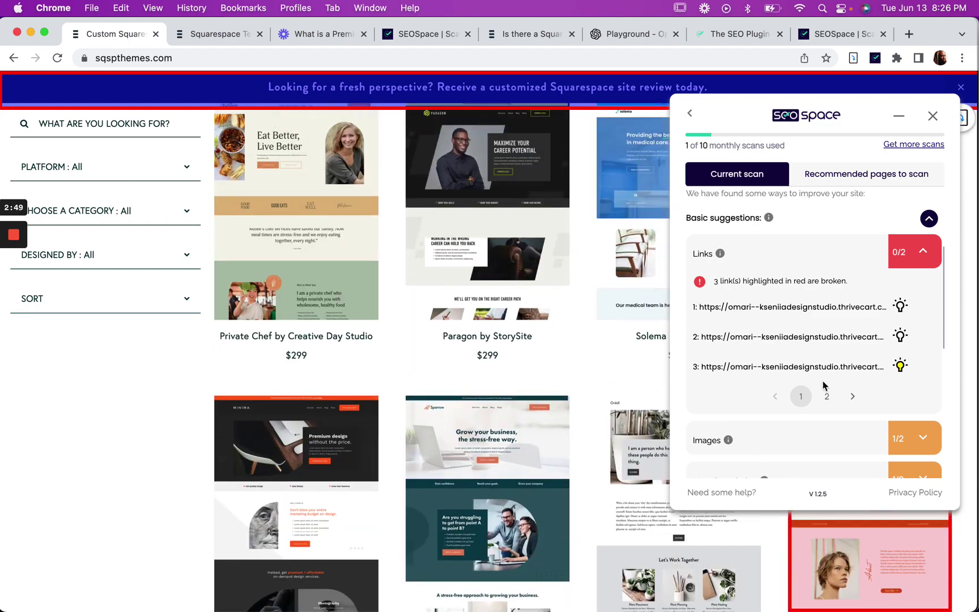
Step: Page to the 62 links not opening in a new tab, then collapse the Links details
click(852, 398)
scroll(737, 397, down, 1)
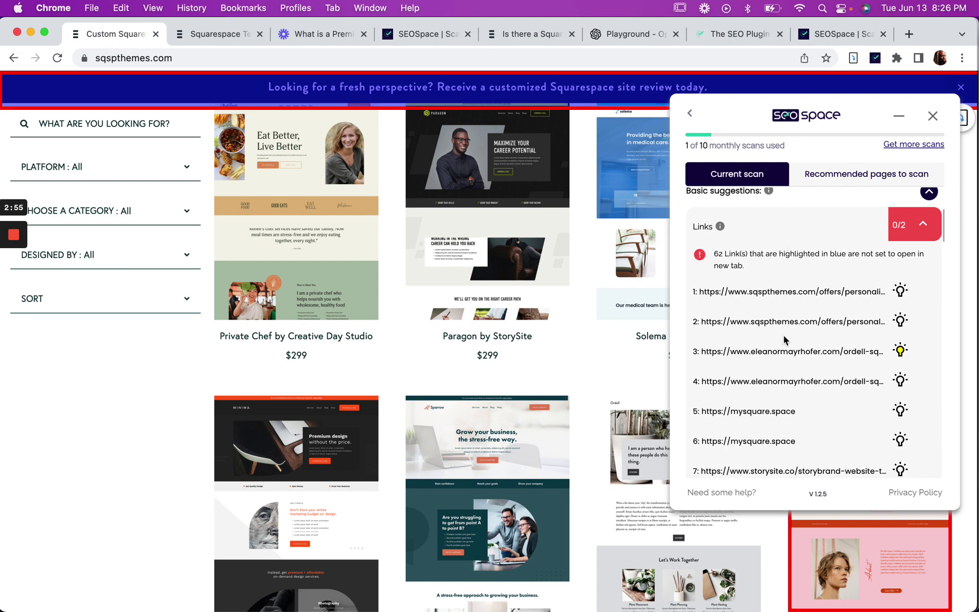
scroll(786, 340, down, 4)
scroll(772, 358, down, 2)
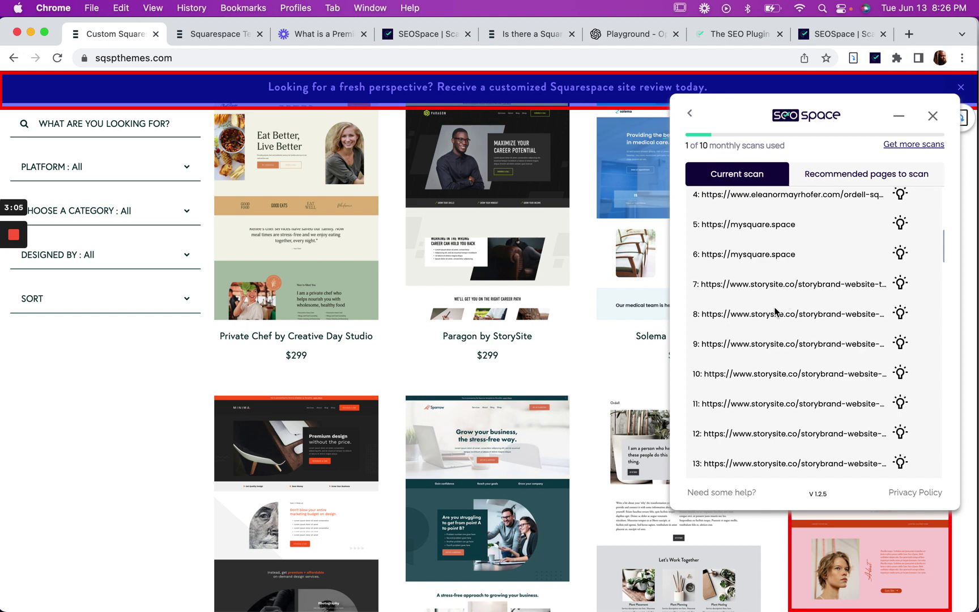
scroll(776, 311, up, 5)
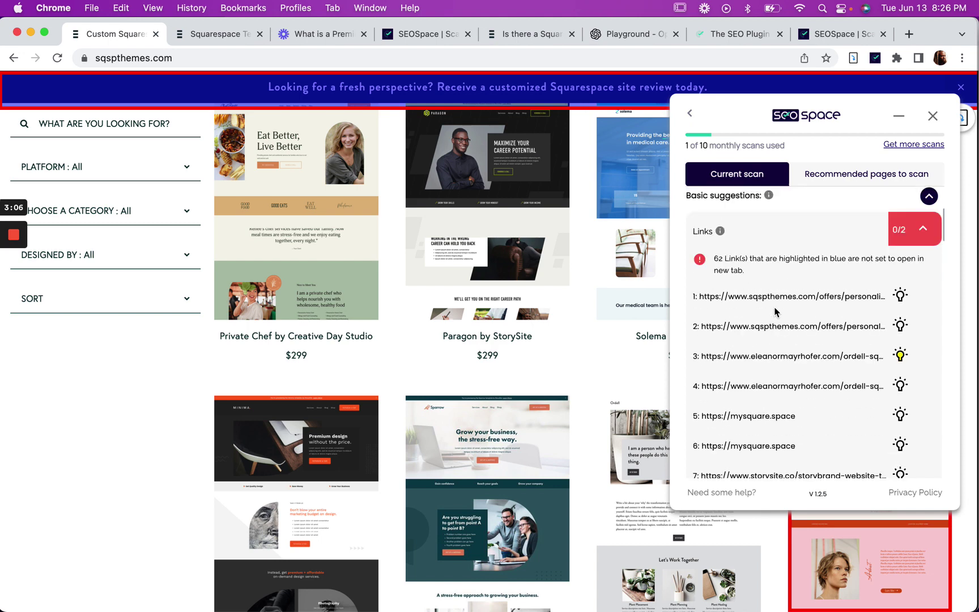
click(920, 216)
Step: Expand the Images check and scroll through the thumbnails of images larger than 250KB
click(918, 274)
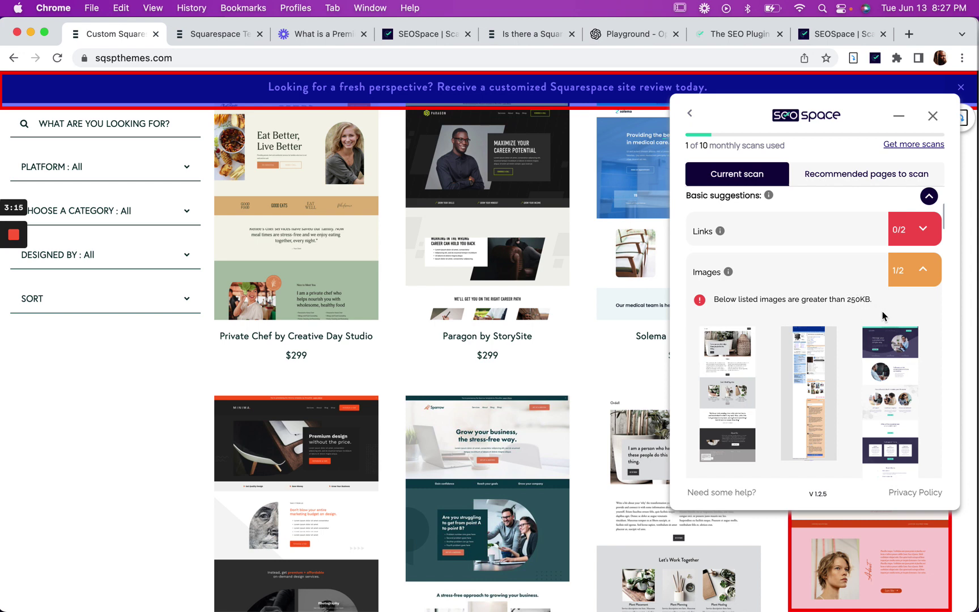
scroll(881, 374, up, 5)
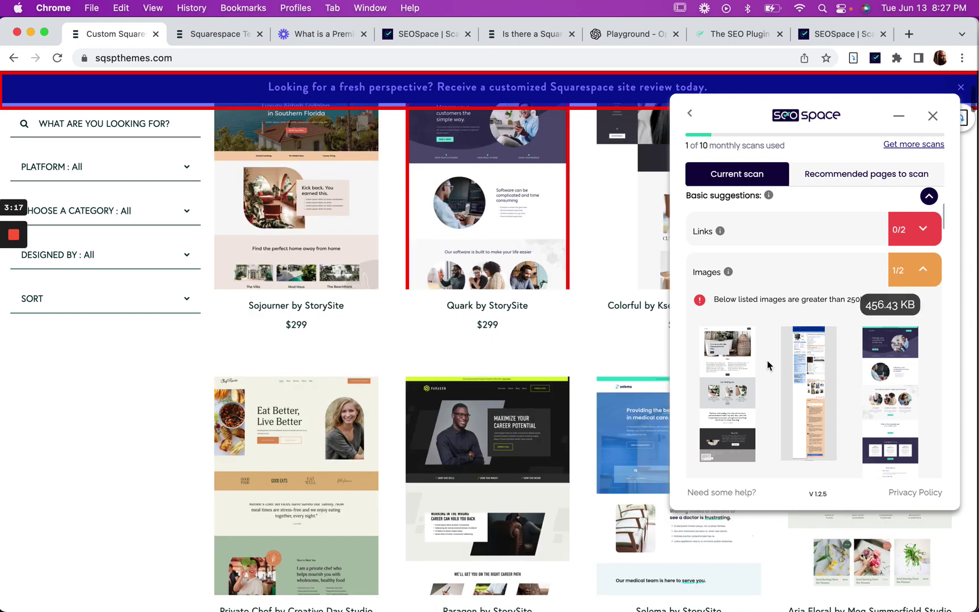
scroll(785, 407, down, 5)
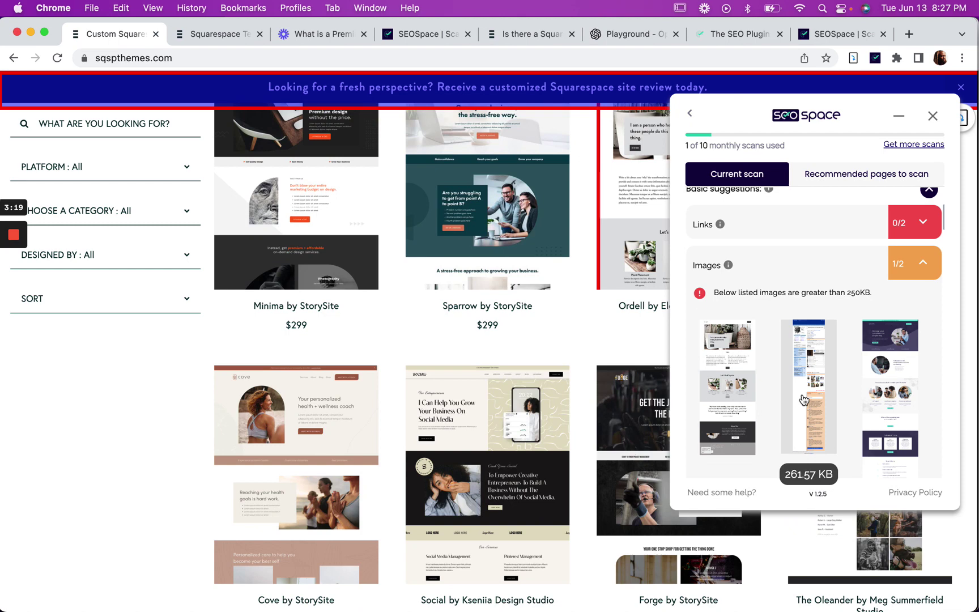
scroll(804, 400, down, 3)
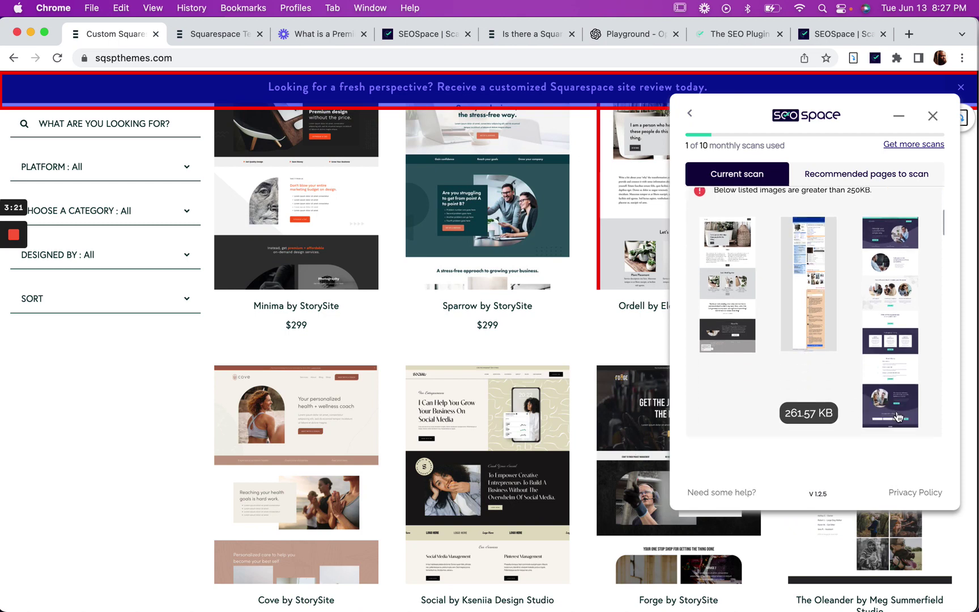
scroll(898, 418, down, 2)
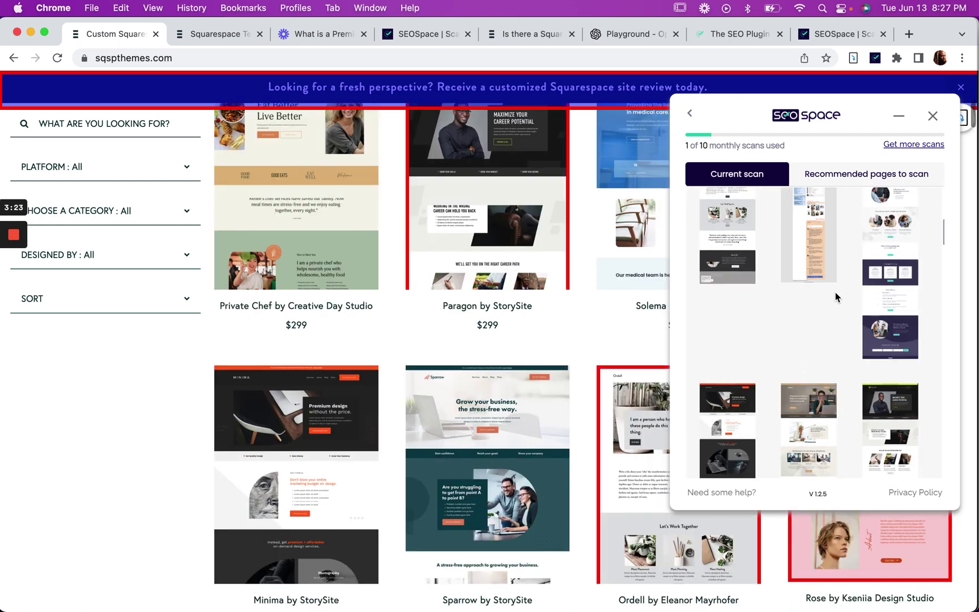
scroll(835, 296, up, 3)
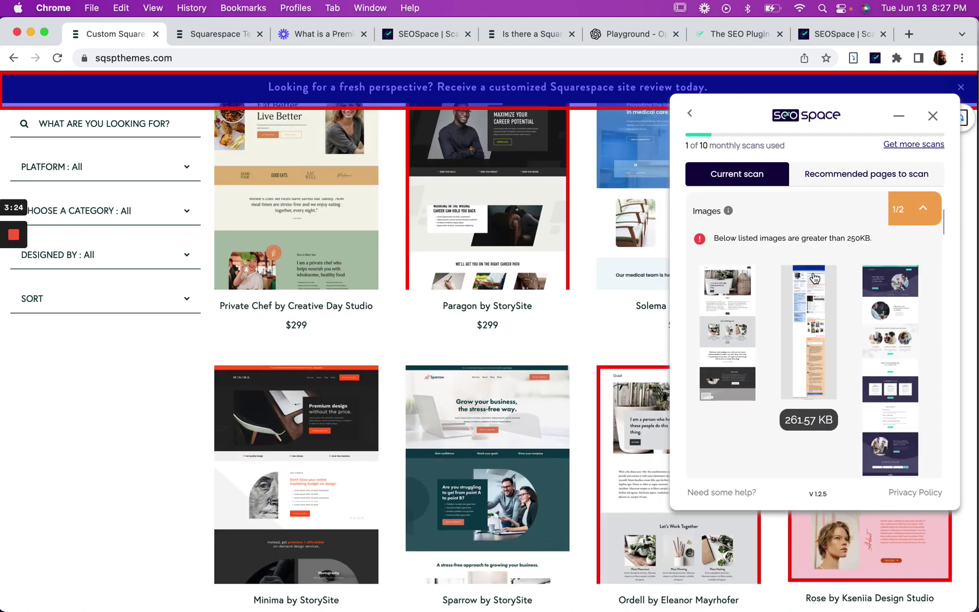
Step: Reopen the Images results to view the alt-tag check confirming all images have alt tags
click(923, 211)
click(925, 211)
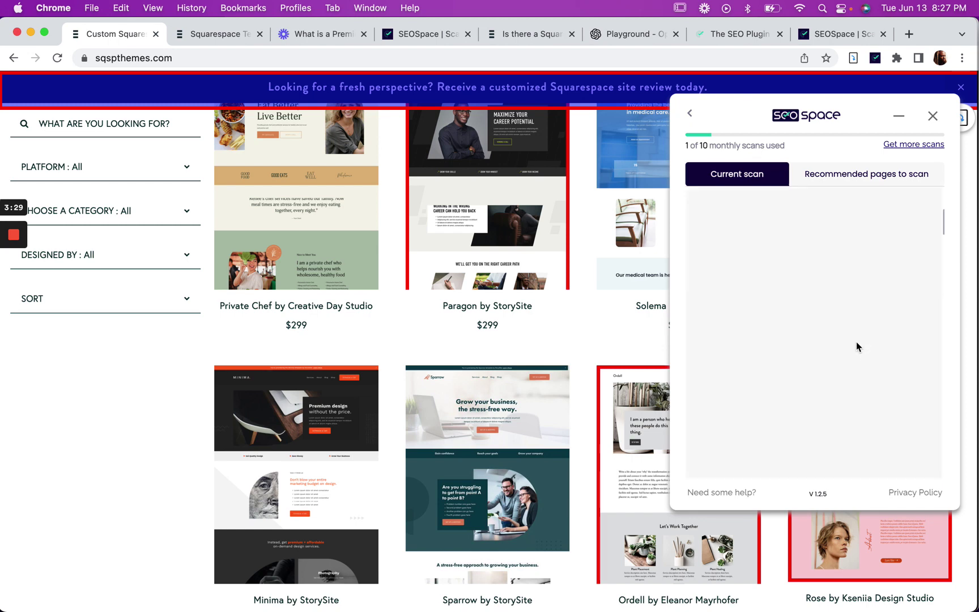
scroll(854, 298, down, 10)
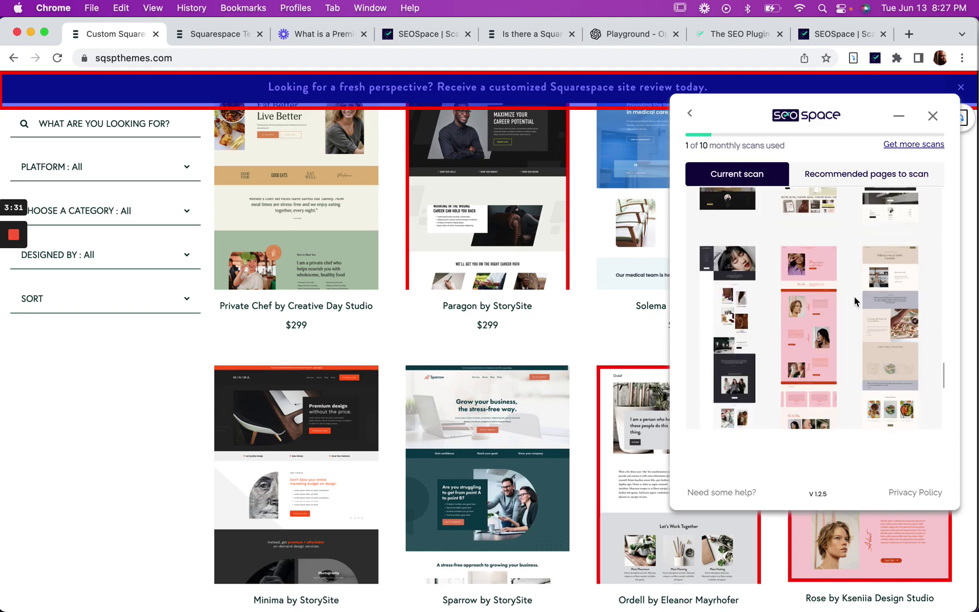
scroll(854, 301, up, 5)
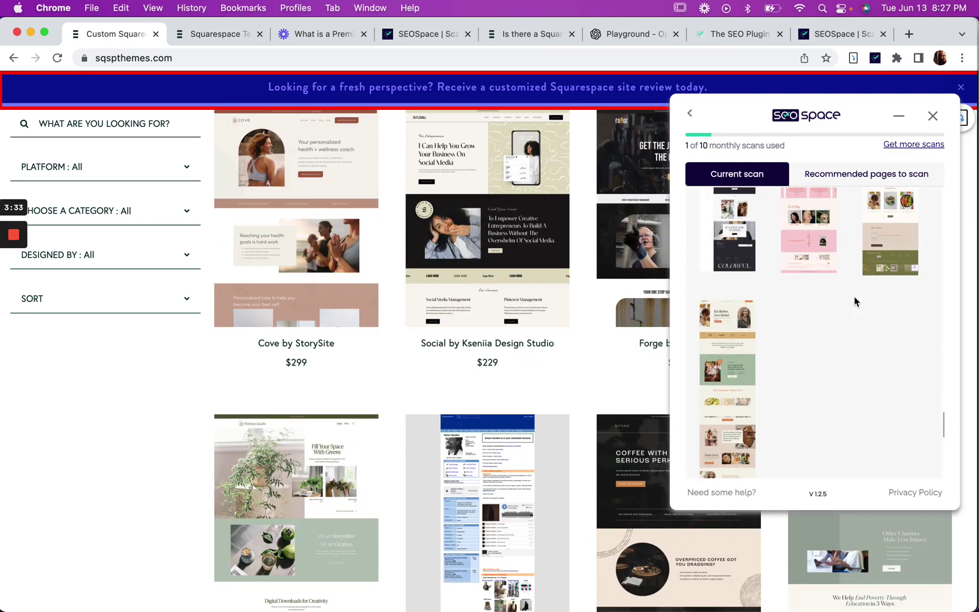
scroll(852, 406, down, 5)
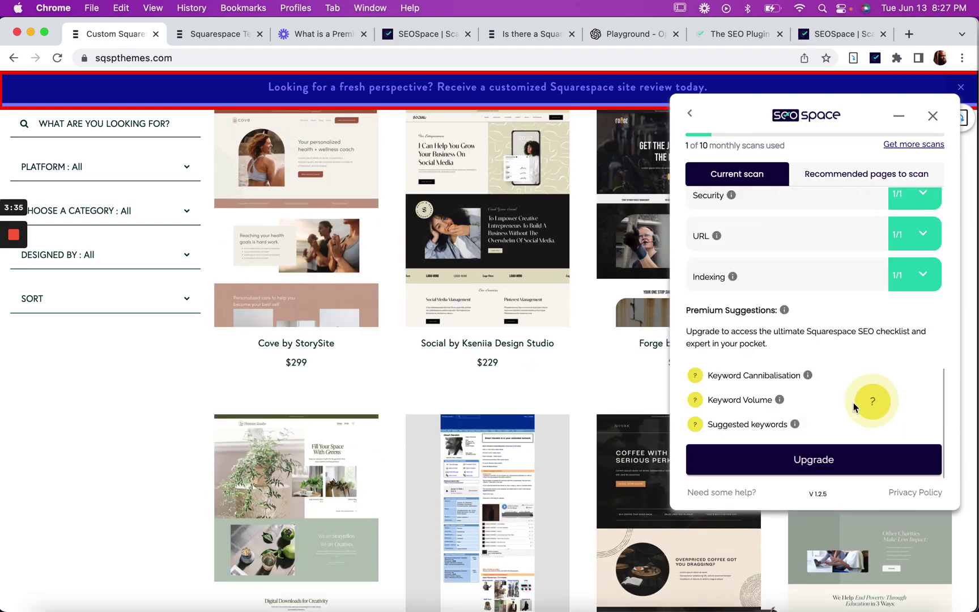
scroll(816, 301, up, 5)
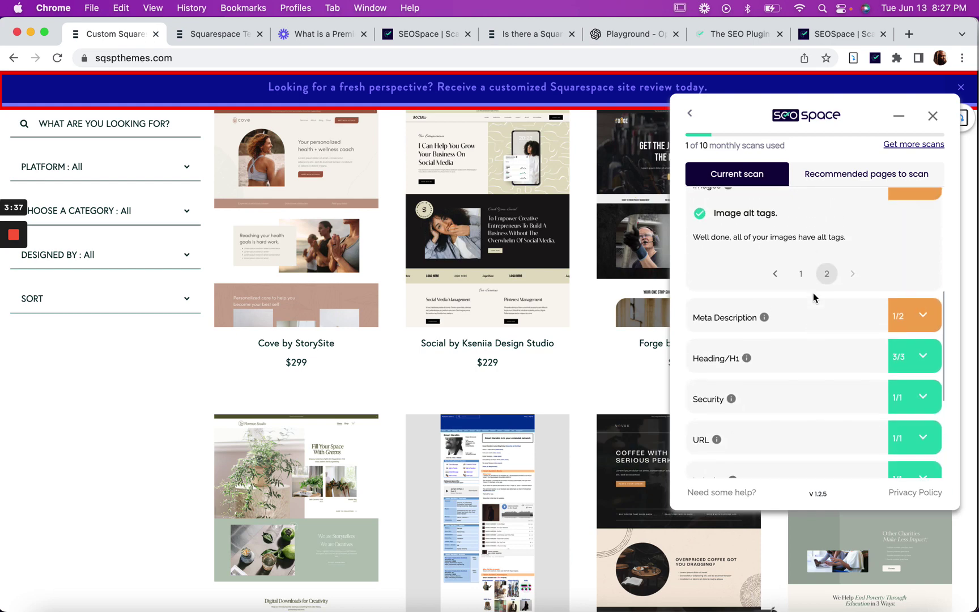
scroll(728, 249, up, 1)
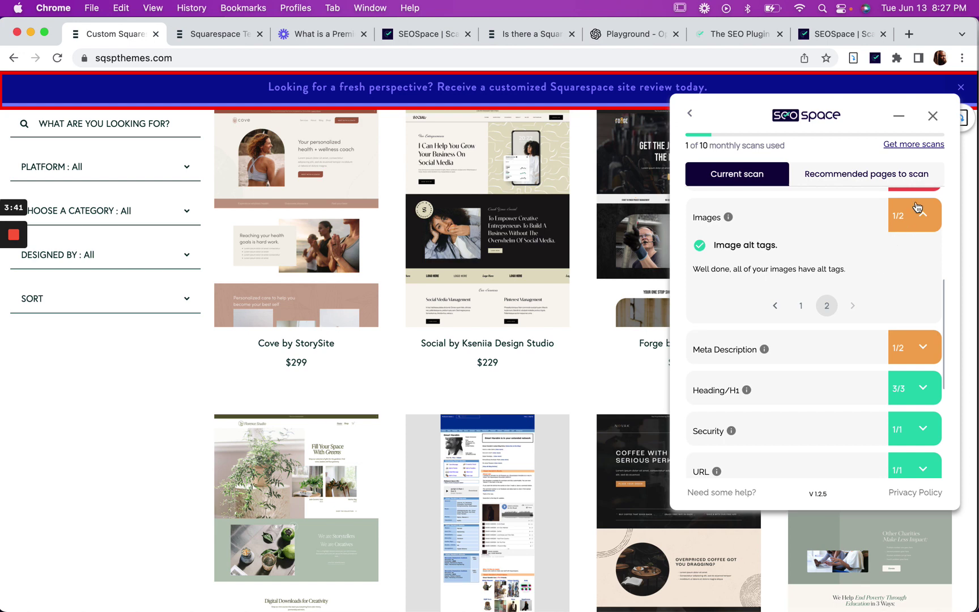
Step: Swap Images for Meta Description details, paging from the 127-character too-short warning to the description-present check
click(928, 217)
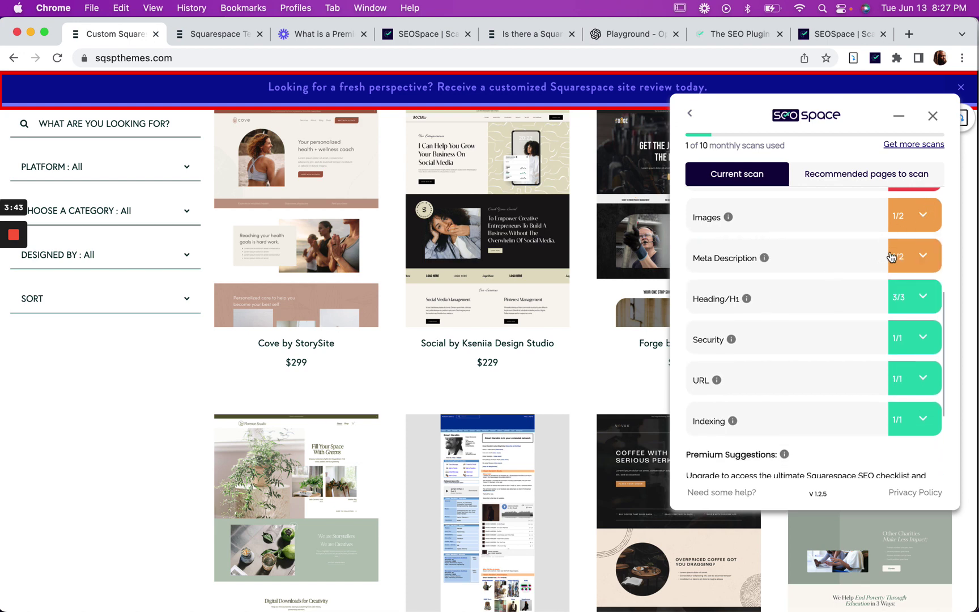
click(927, 260)
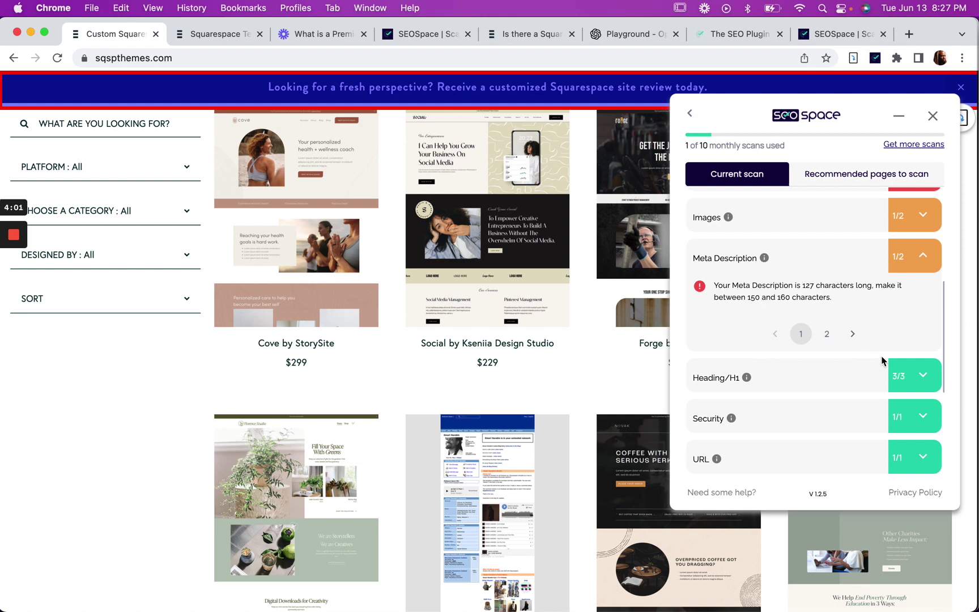
click(852, 335)
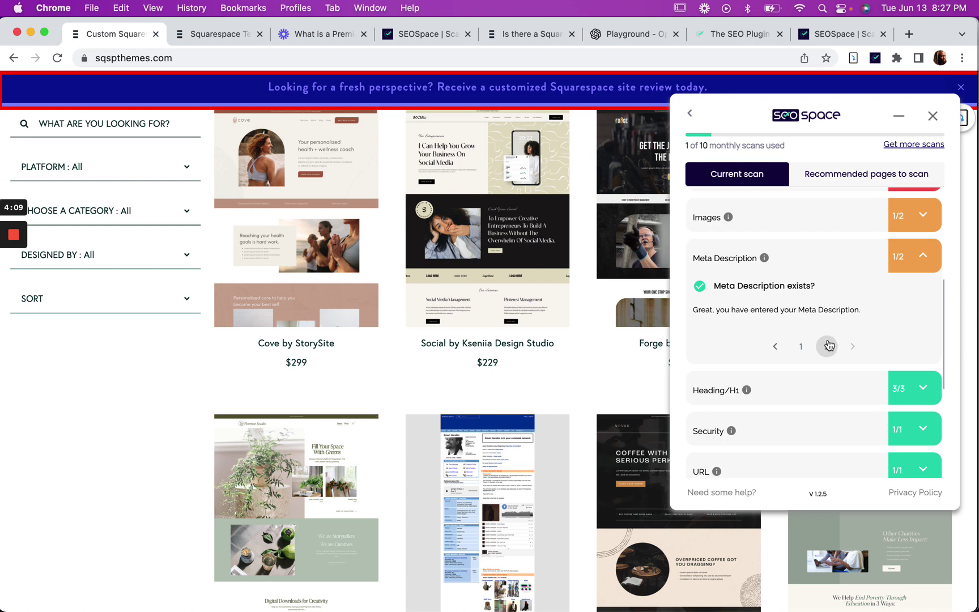
scroll(794, 340, down, 2)
scroll(780, 365, down, 2)
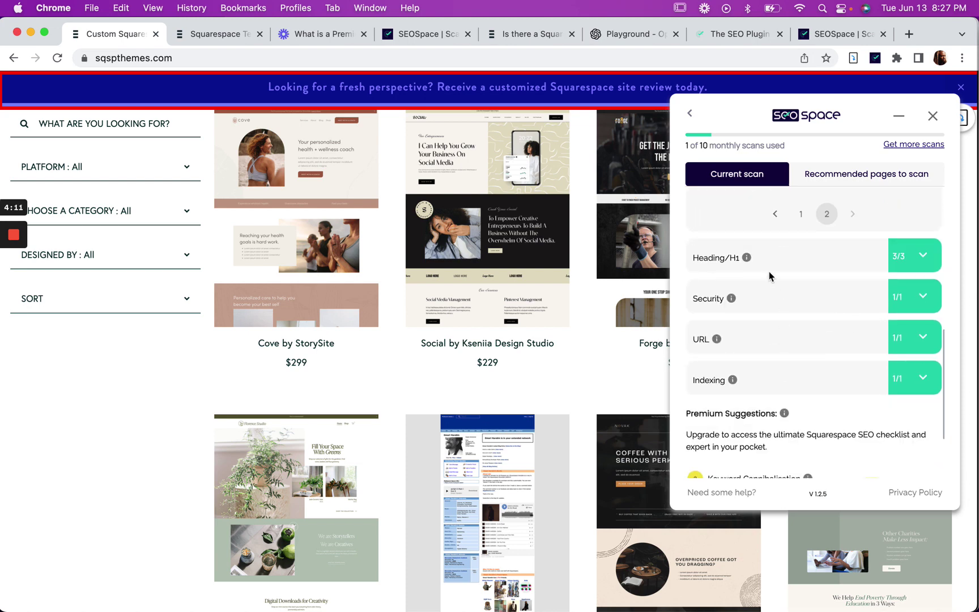
scroll(748, 335, down, 1)
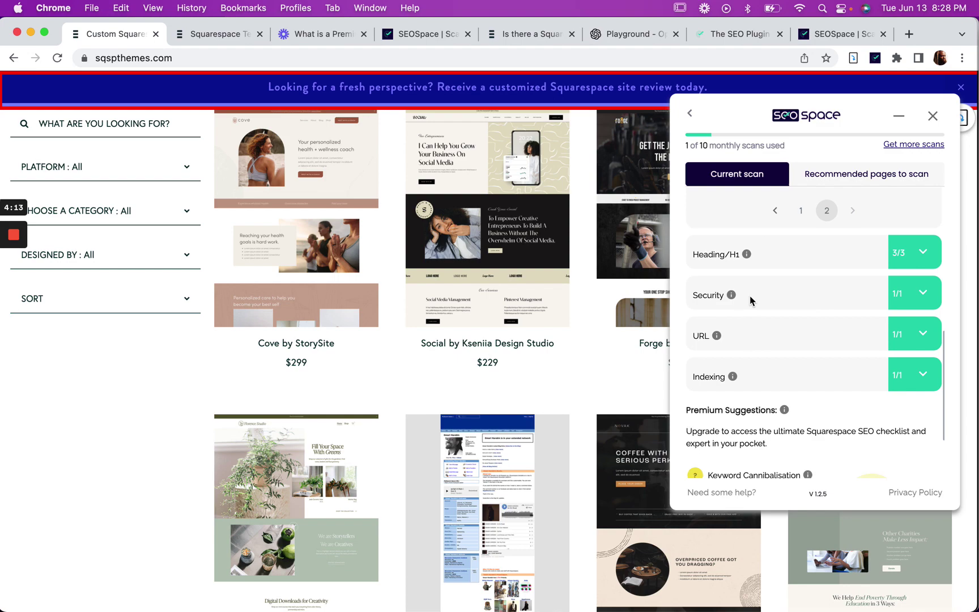
scroll(750, 300, down, 1)
scroll(794, 355, up, 10)
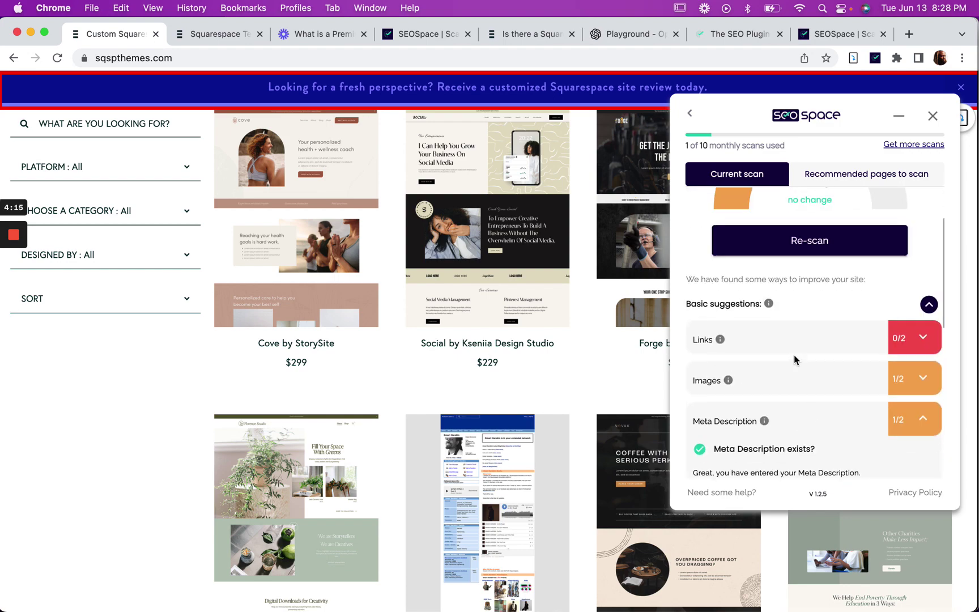
scroll(794, 355, up, 5)
scroll(796, 359, down, 3)
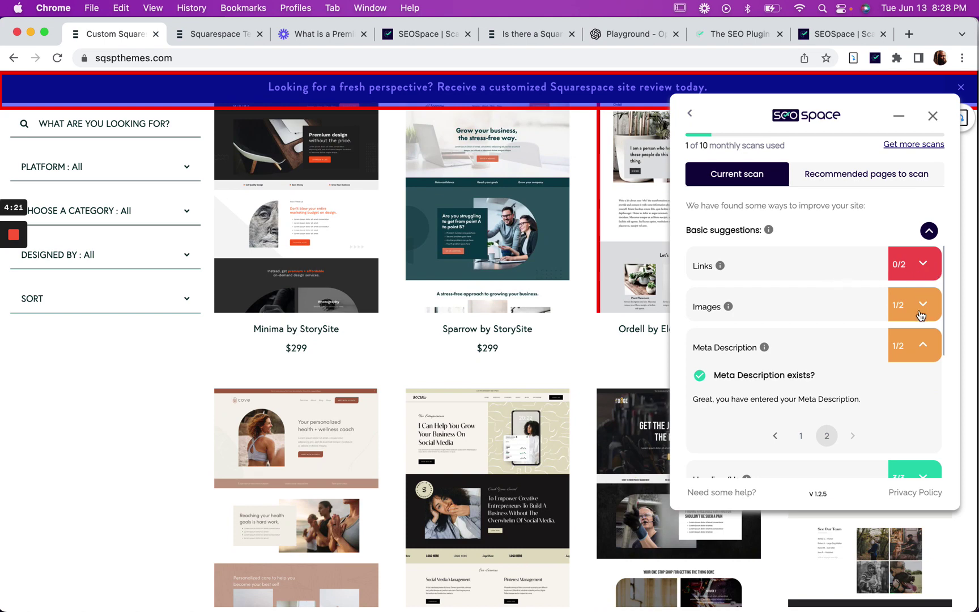
Step: Collapse Meta Description and list recommended pages: premium-squarespace-templates at 14% plus three unscanned posts
click(922, 361)
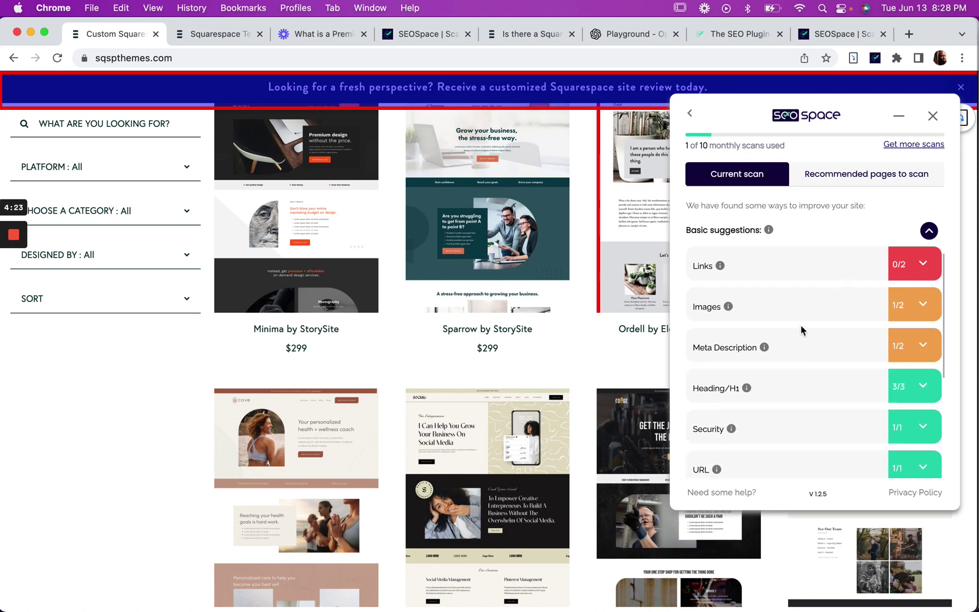
scroll(801, 330, down, 5)
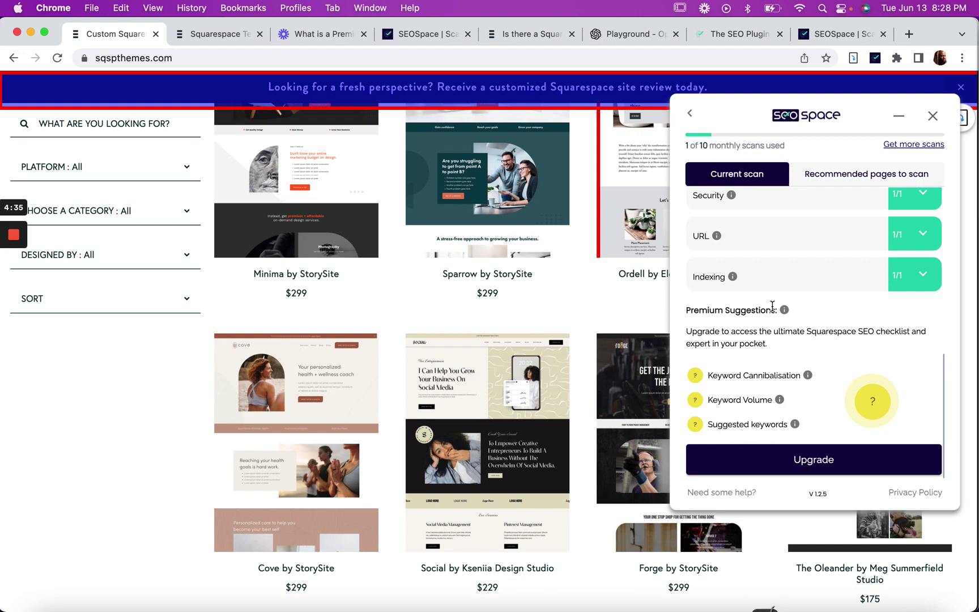
scroll(768, 369, up, 10)
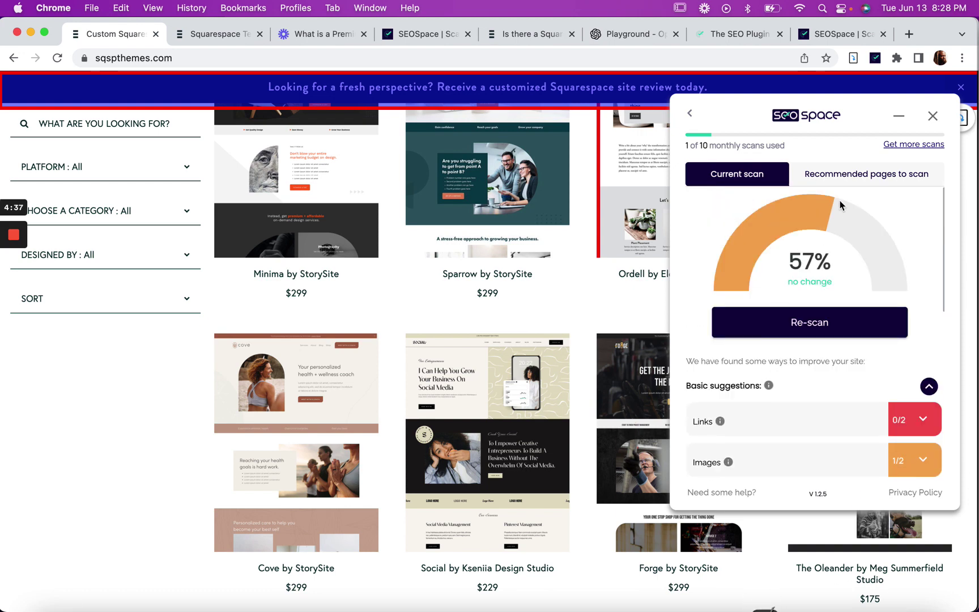
click(850, 183)
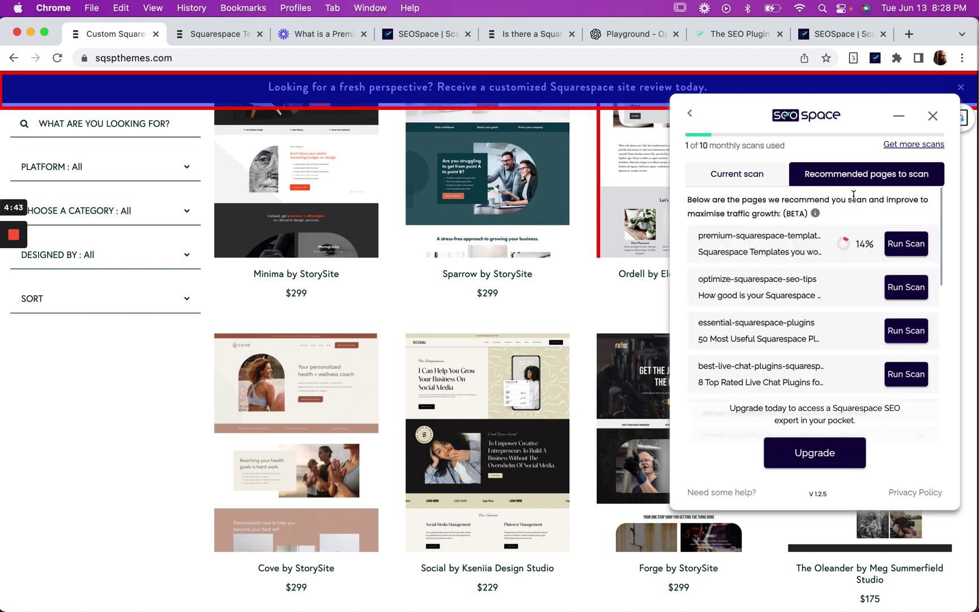
Step: Close the SEOSpace panel and switch to the premium-squarespace-templates blog post tab
click(933, 118)
scroll(643, 295, up, 10)
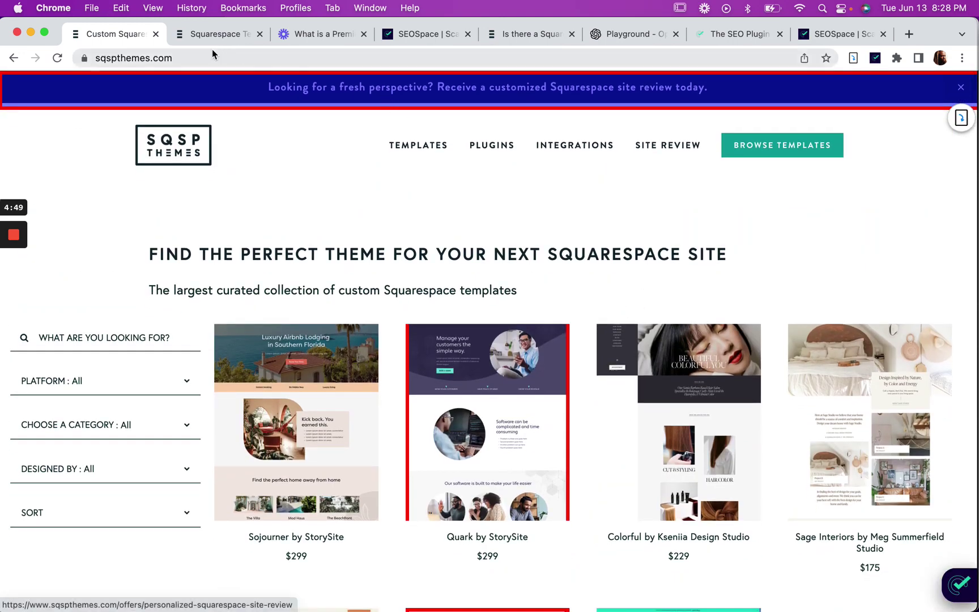
click(207, 42)
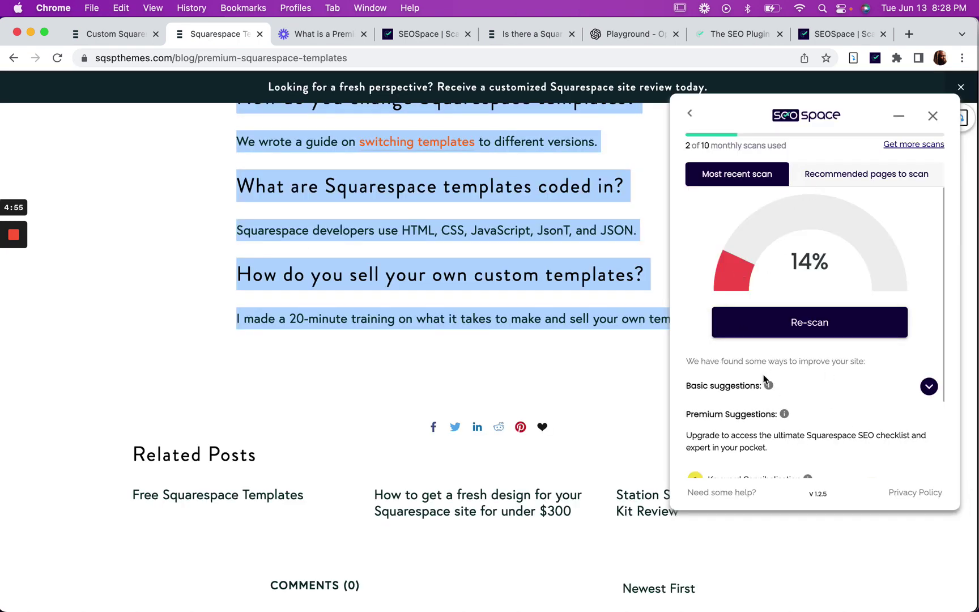
Step: List the post's 10 broken links and open broken link 3, the Fable Squarespace kit, which shows a 404 page
click(929, 388)
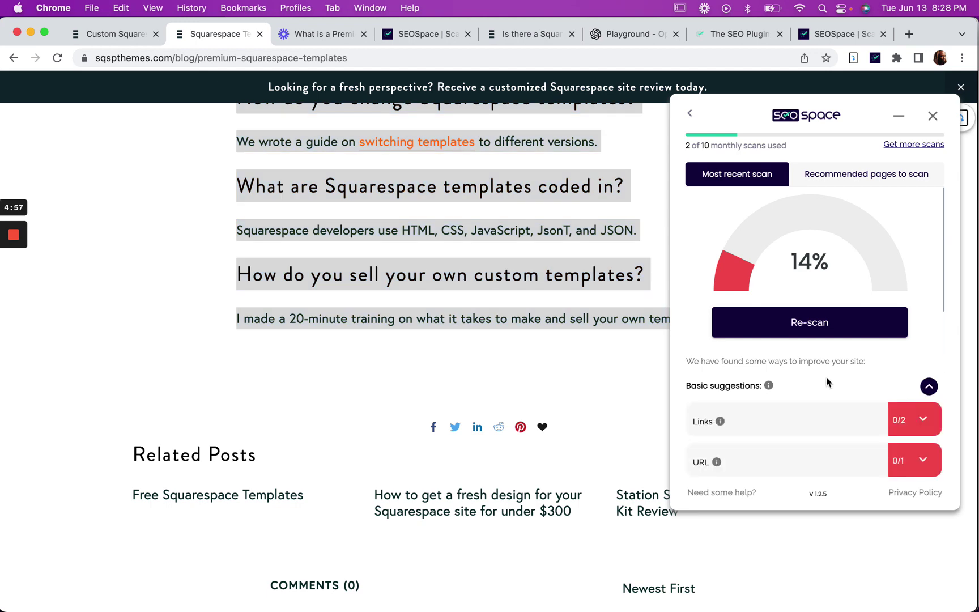
scroll(831, 377, down, 2)
click(924, 362)
scroll(808, 389, down, 5)
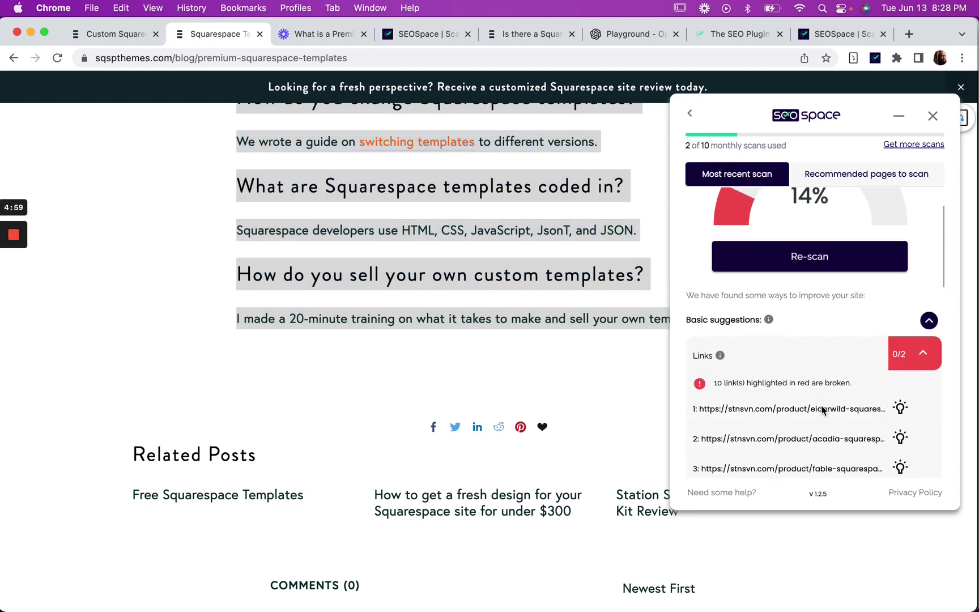
click(772, 332)
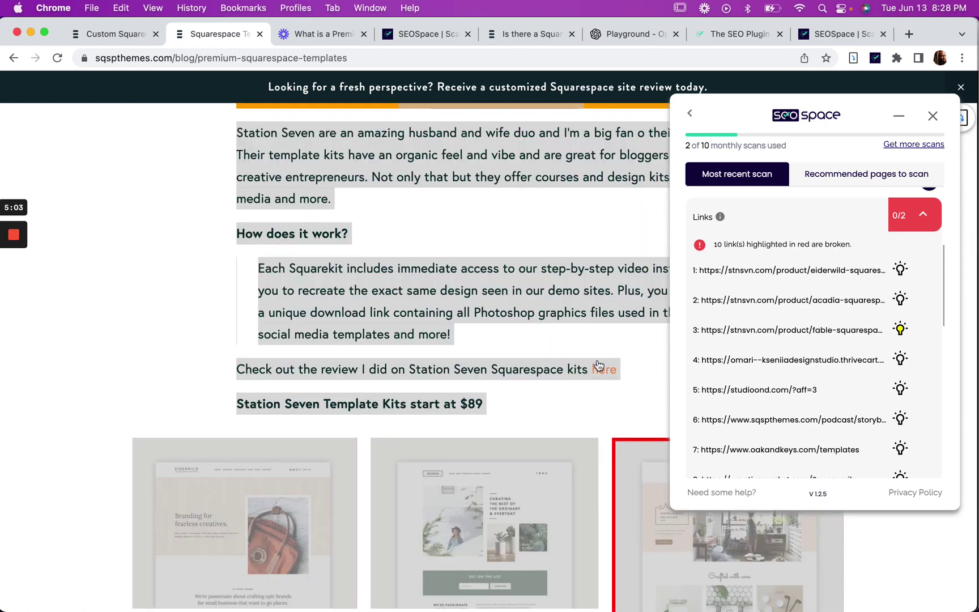
click(642, 506)
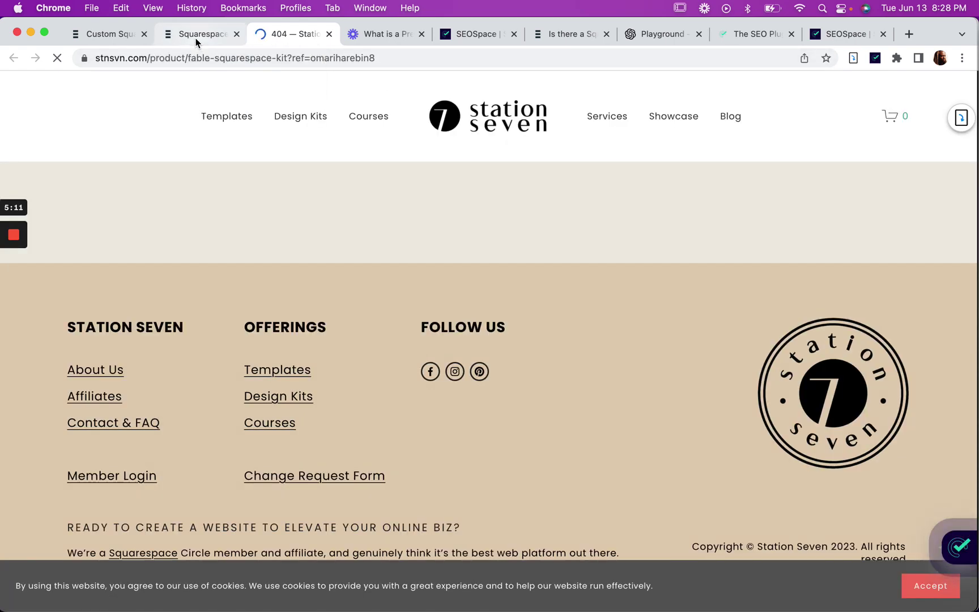
Step: Return to the blog post, collapse the broken links, and view scores Links 0/2, URL 0/1, Indexing 0/1
click(196, 39)
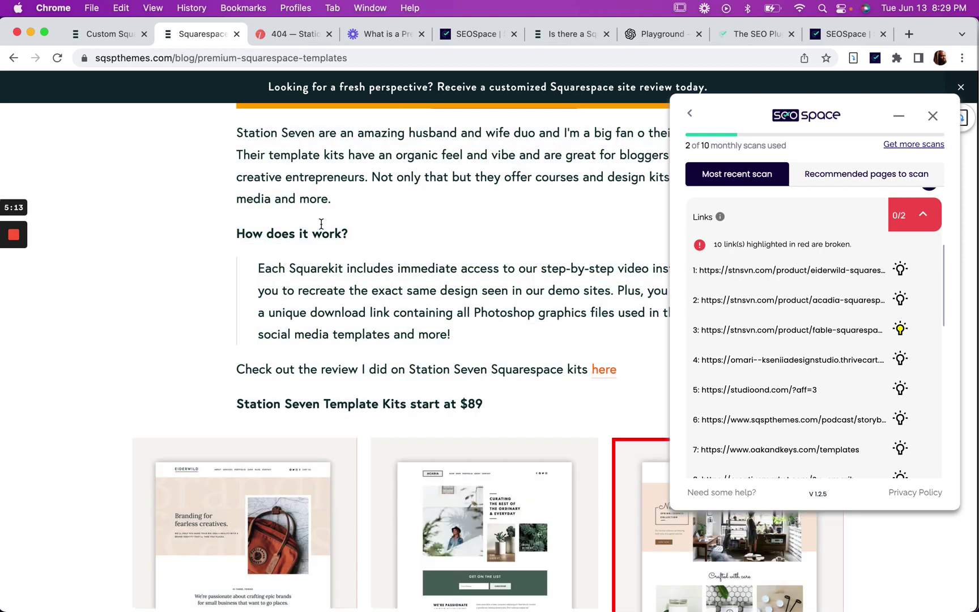
click(923, 218)
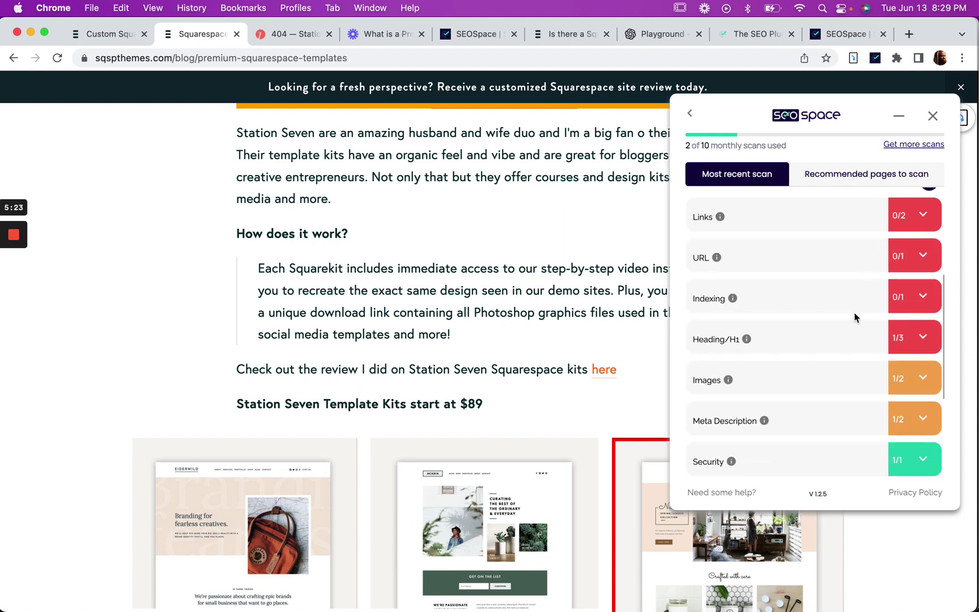
scroll(854, 358, down, 5)
scroll(854, 363, down, 1)
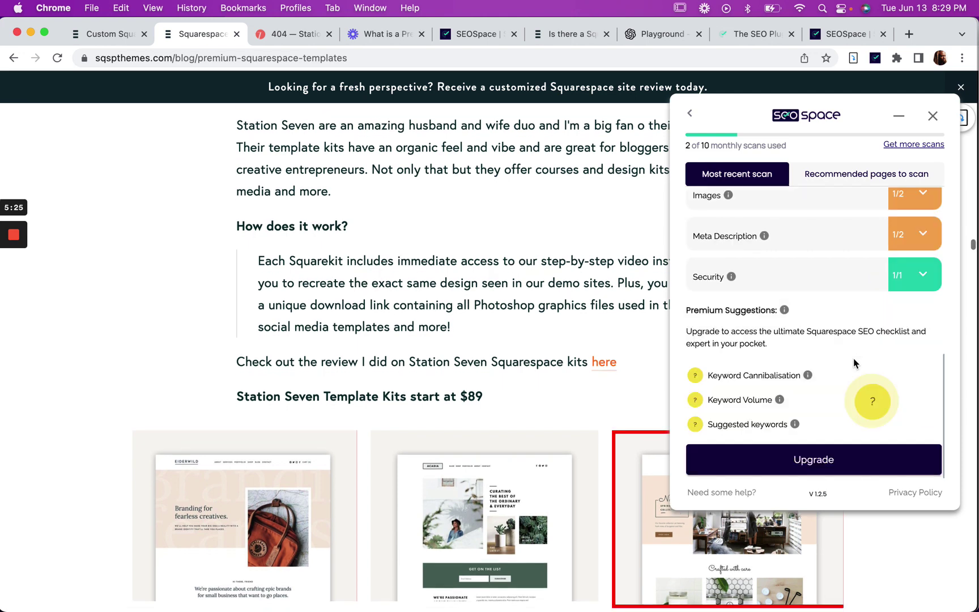